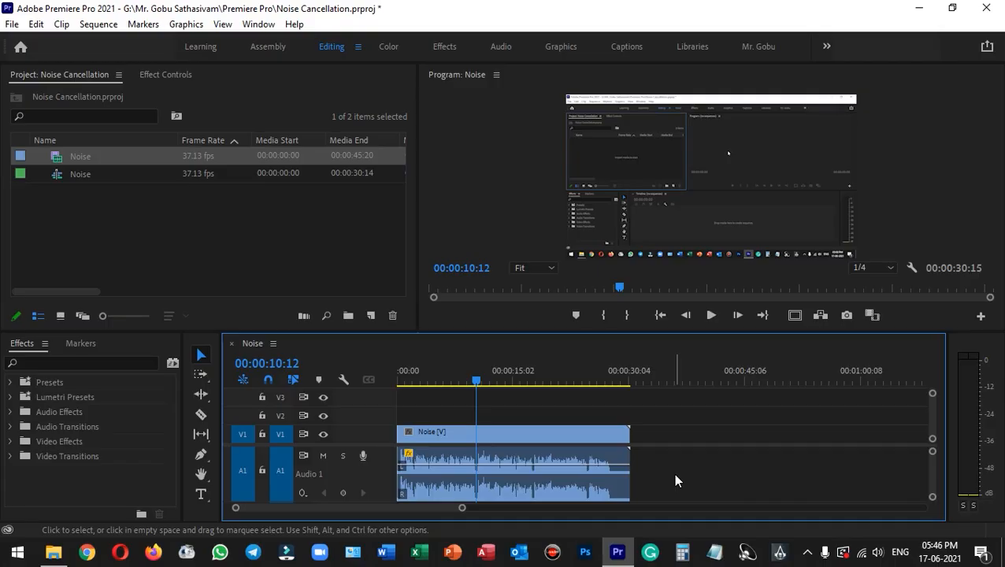
Step: Select the Noise clip, listen to its speech and its quiet stretch near the end, and park the playhead at 00:00:17:00
{"action": "left_click", "coordinate": [614, 481]}
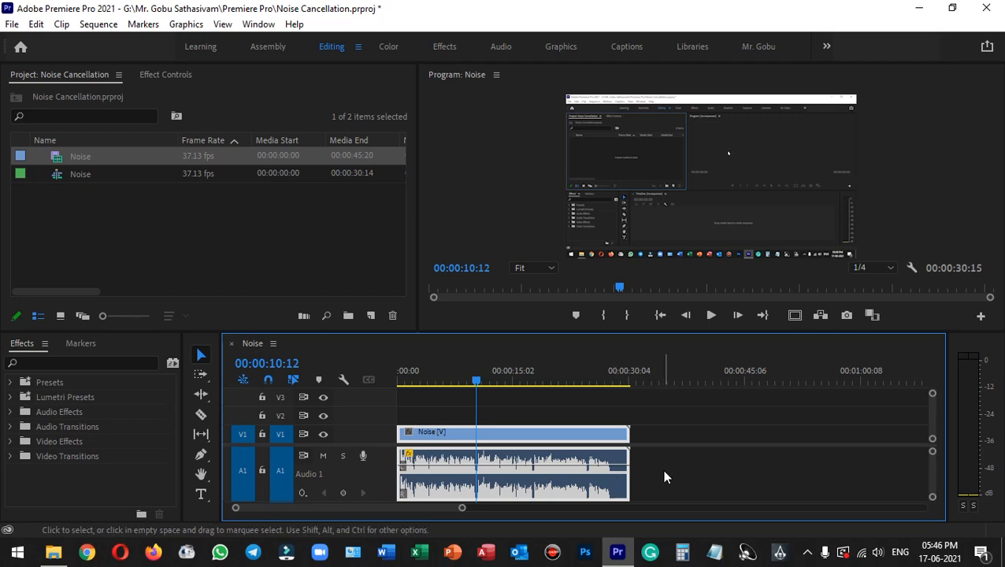
{"action": "key", "text": "space"}
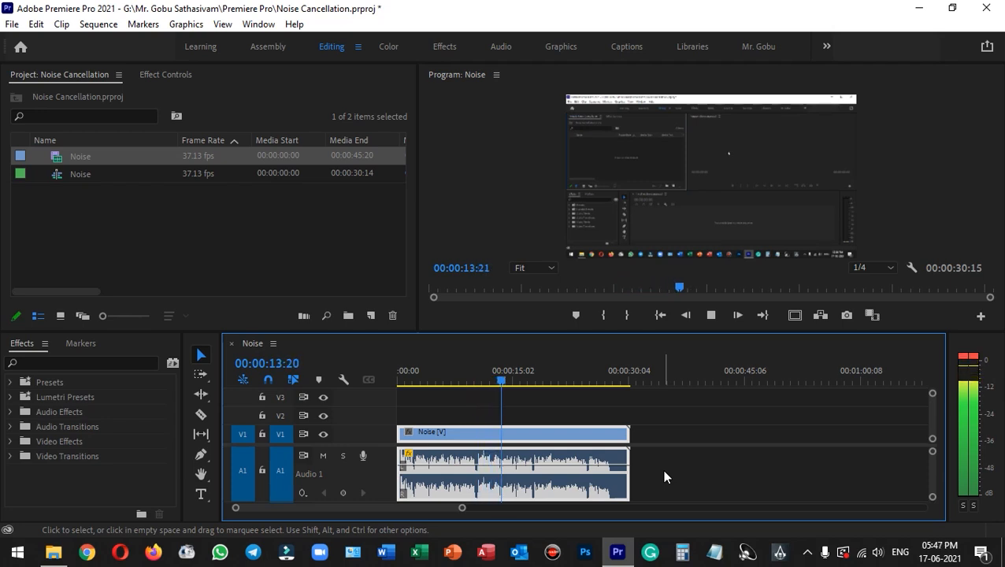
{"action": "key", "text": "space"}
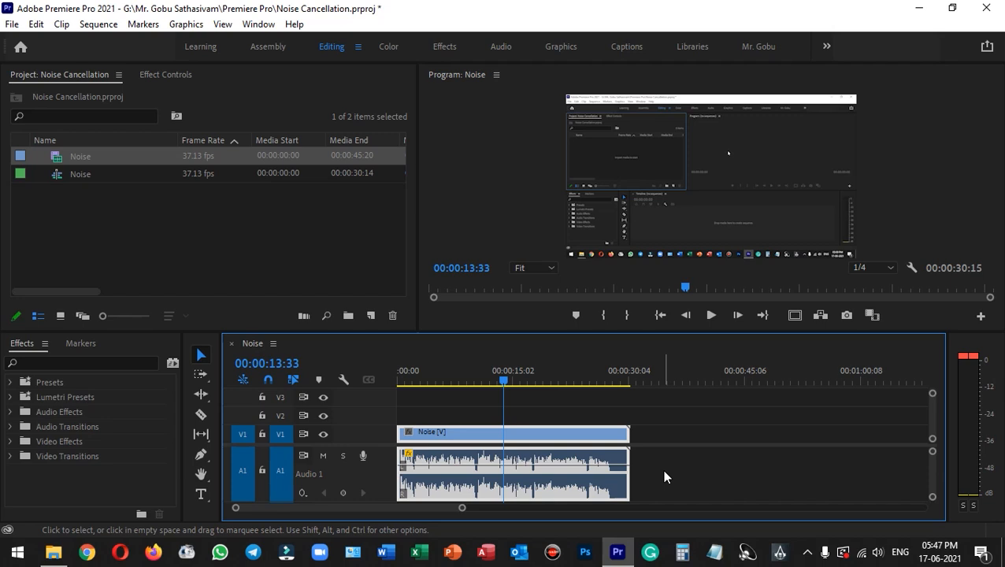
{"action": "left_click", "coordinate": [613, 374]}
{"action": "key", "text": "space"}
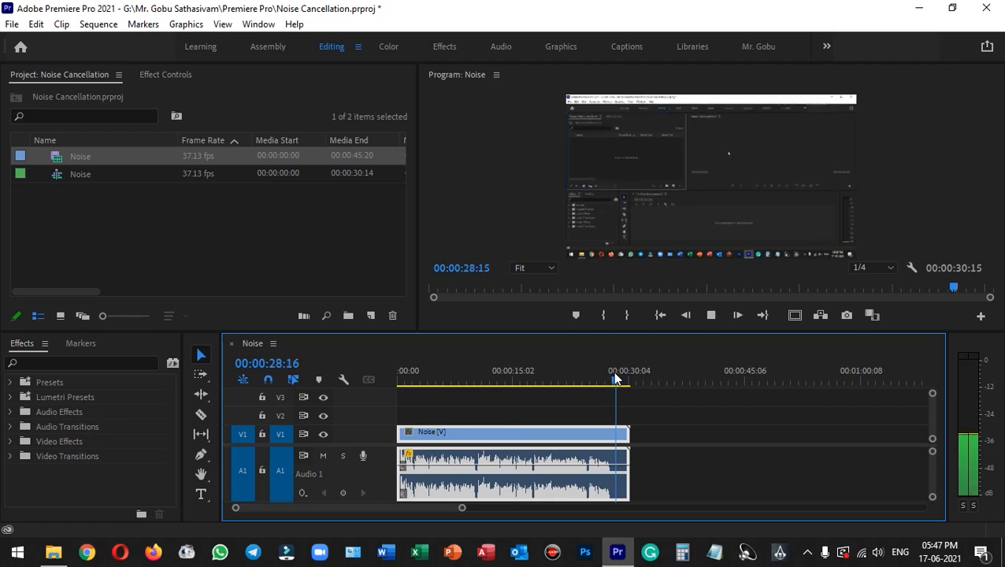
{"action": "key", "text": "space"}
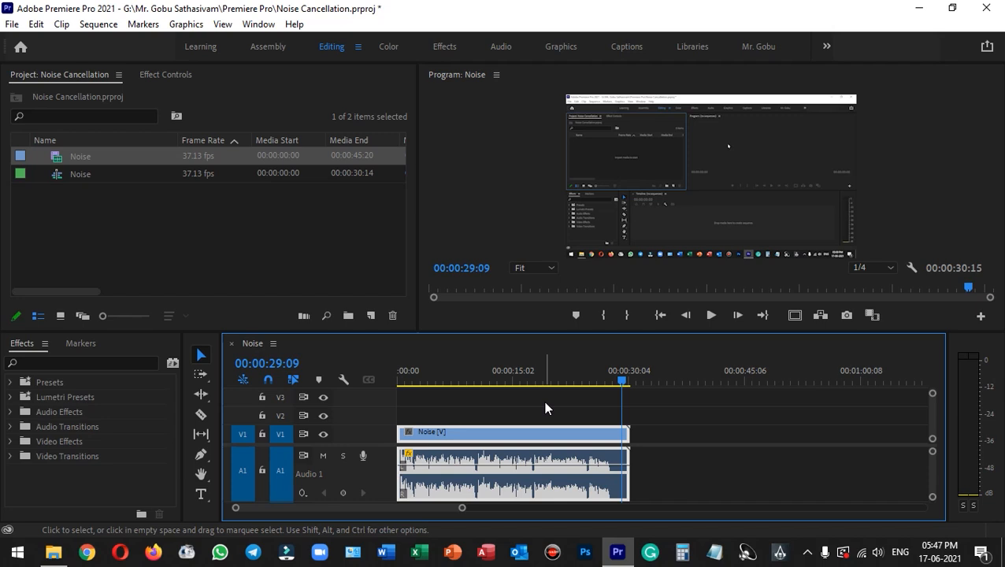
{"action": "left_click", "coordinate": [529, 378]}
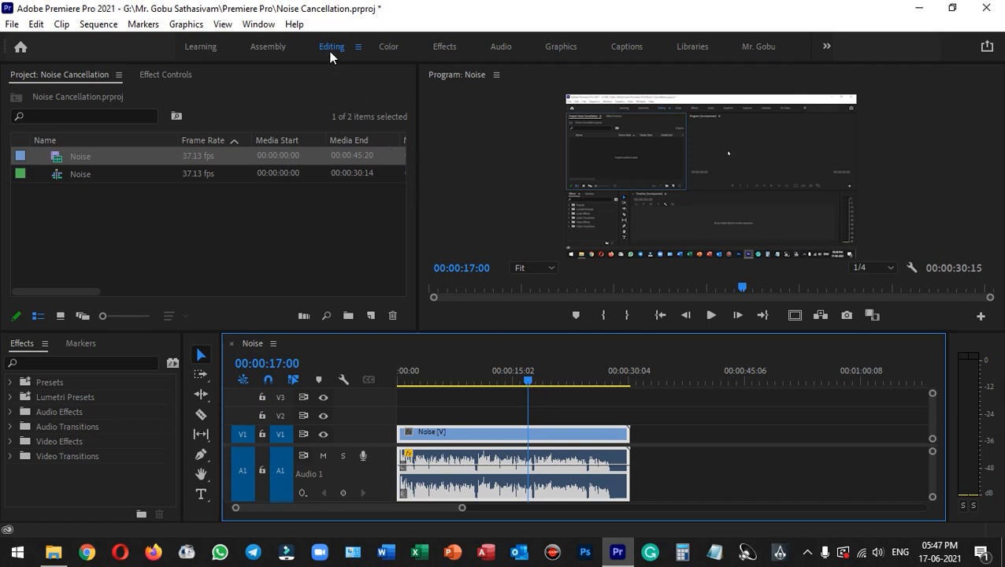
Step: Switch to the Audio workspace and bring up the Audio Track Mixer for the Noise sequence
{"action": "left_click", "coordinate": [498, 49]}
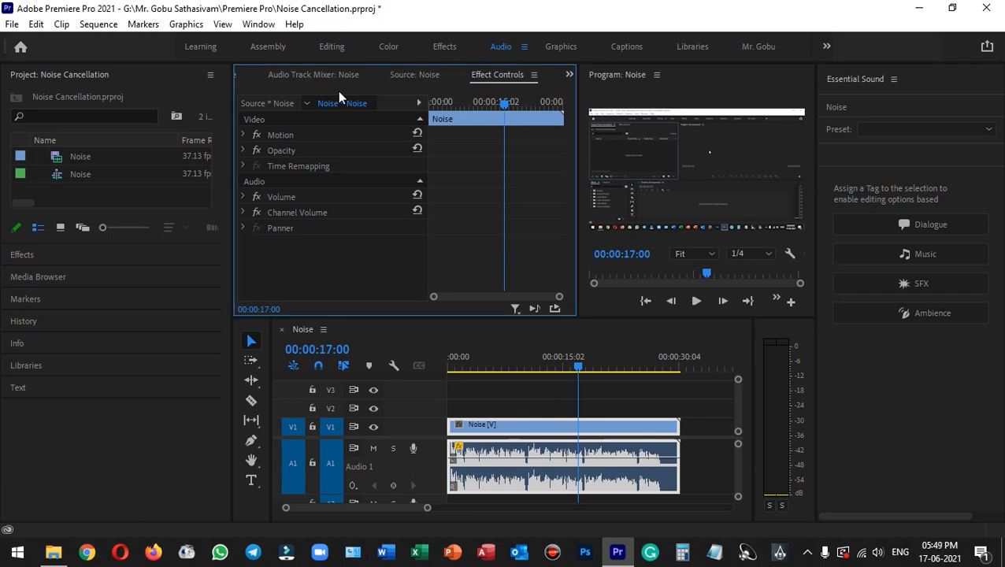
{"action": "left_click", "coordinate": [304, 77]}
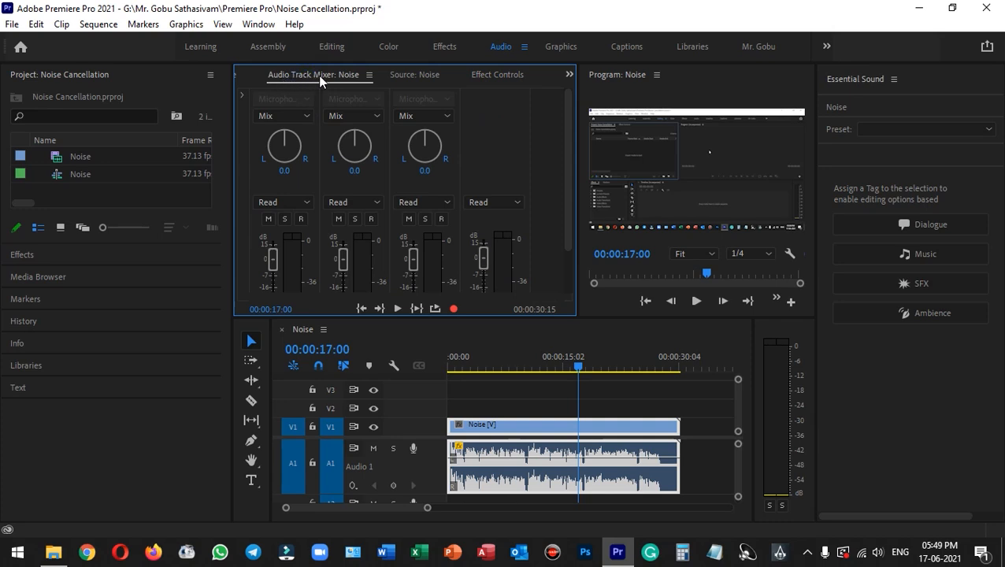
{"action": "left_click", "coordinate": [259, 25]}
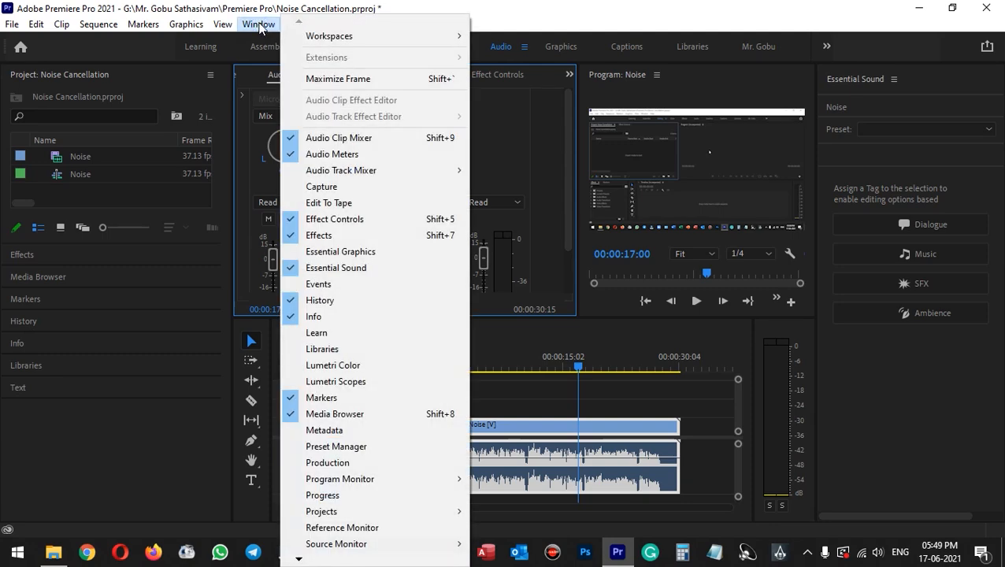
{"action": "mouse_move", "coordinate": [352, 178]}
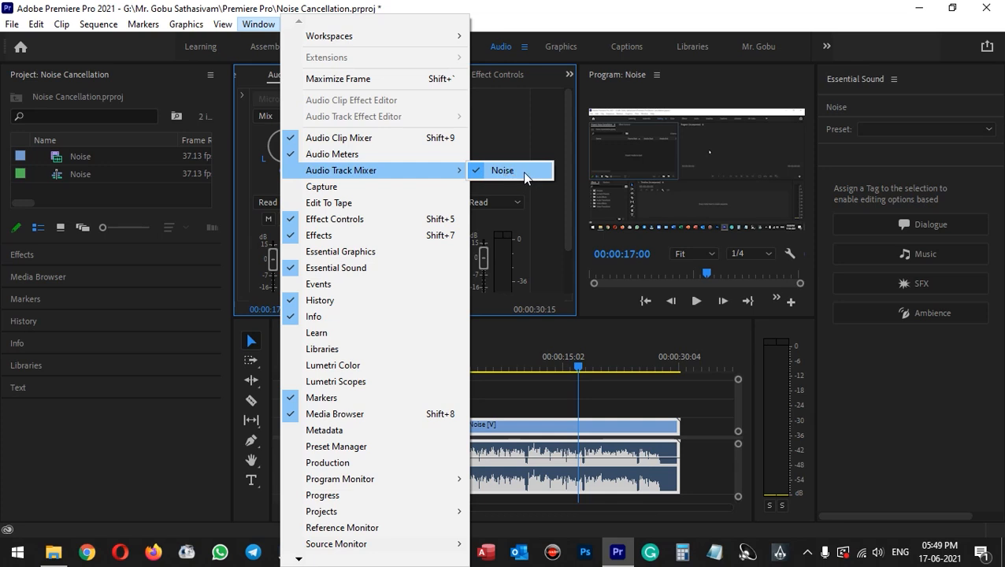
{"action": "left_click", "coordinate": [530, 422]}
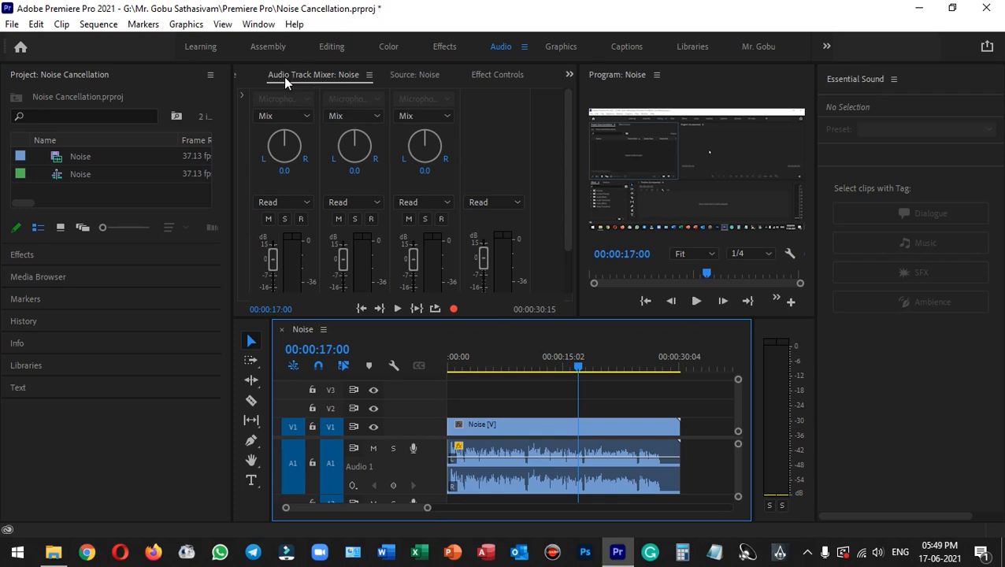
{"action": "left_click", "coordinate": [322, 79]}
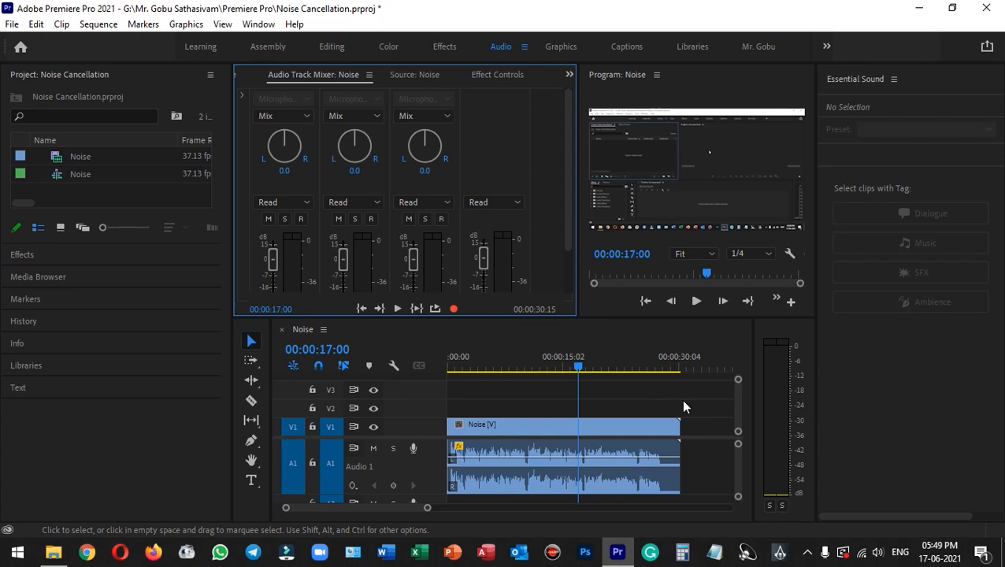
Step: Collapse the height of track A1 and play the sequence briefly to check the track levels in the mixer
{"action": "double_click", "coordinate": [439, 457]}
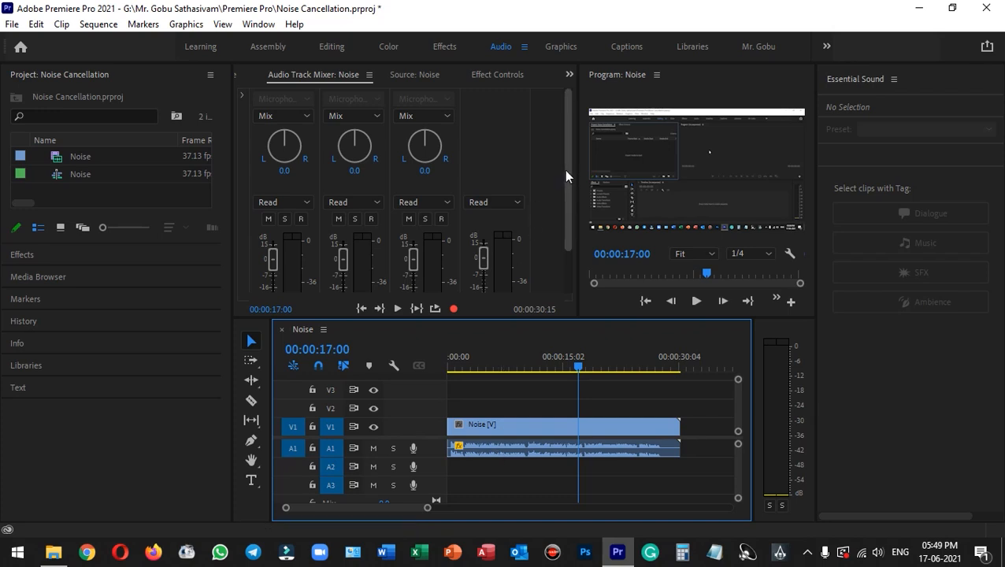
{"action": "left_click_drag", "start_coordinate": [565, 211], "coordinate": [530, 253]}
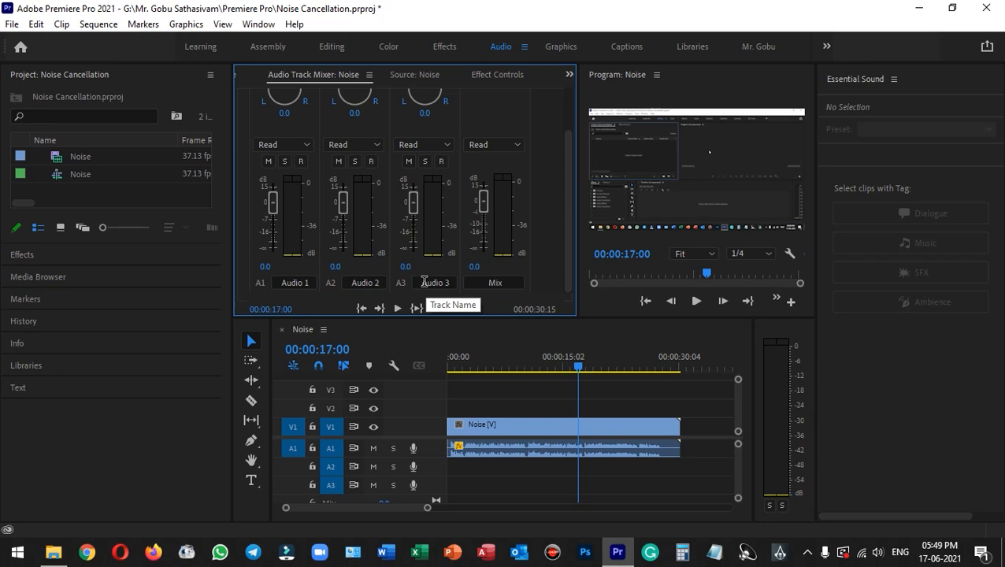
{"action": "key", "text": "space"}
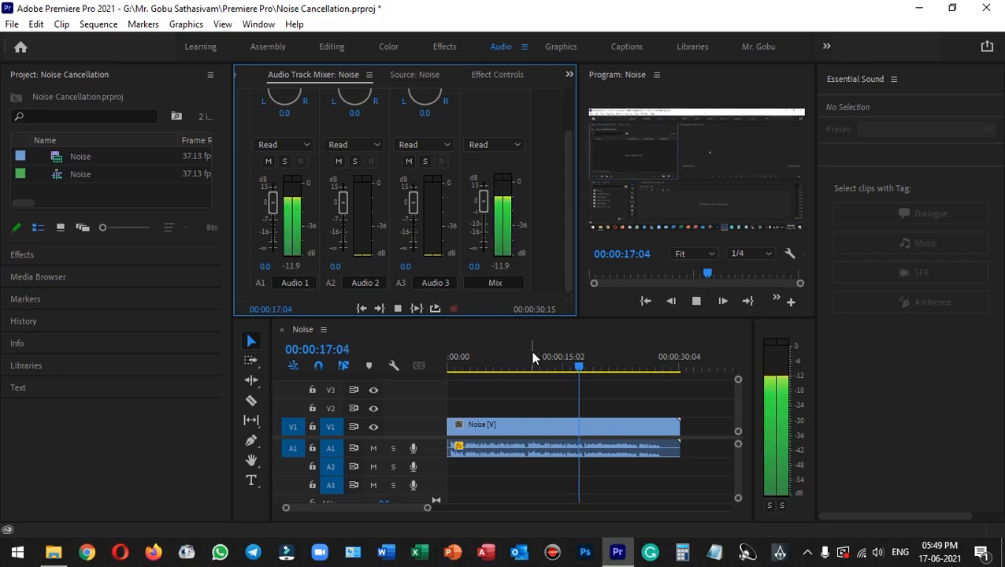
{"action": "key", "text": "space"}
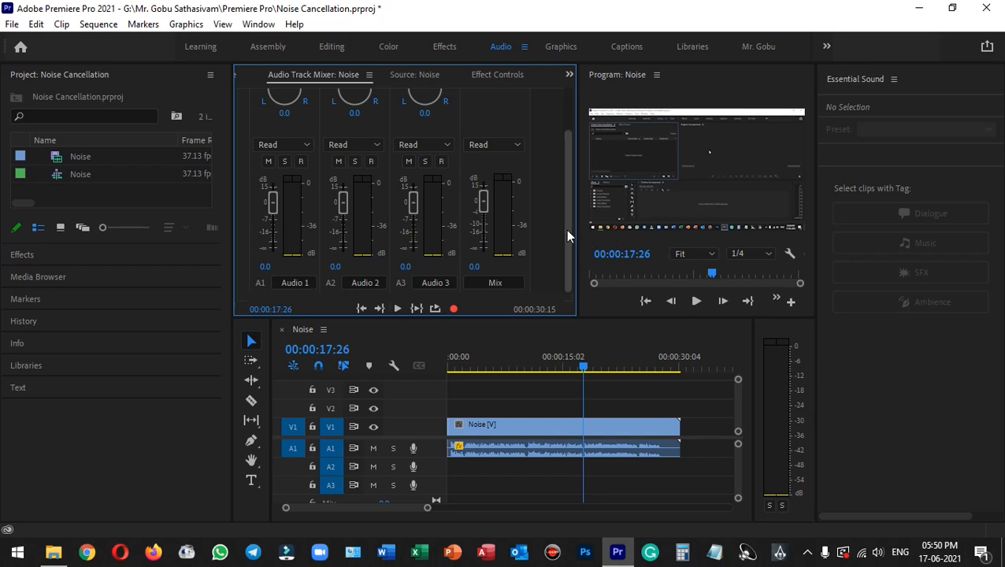
{"action": "left_click_drag", "start_coordinate": [565, 227], "coordinate": [567, 148]}
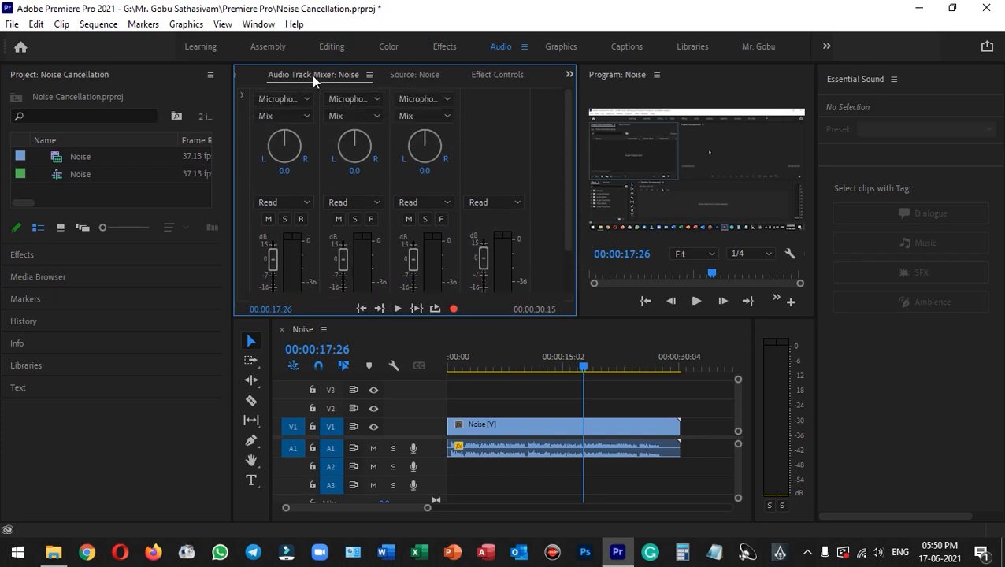
Step: Show the mixer's effects and sends area and add the DeNoise noise reduction effect to the Audio 1 track's first slot
{"action": "left_click", "coordinate": [243, 95]}
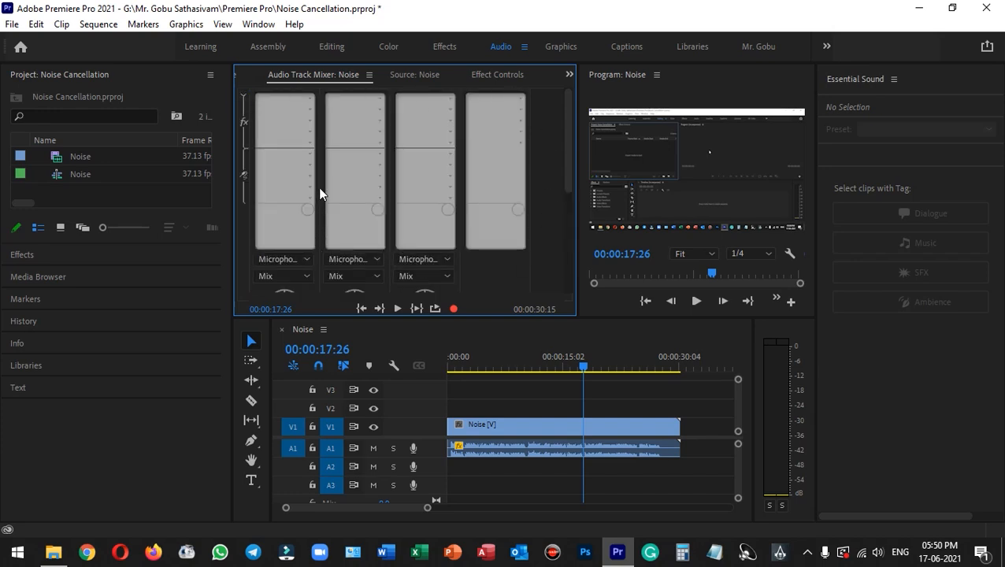
{"action": "left_click", "coordinate": [308, 97]}
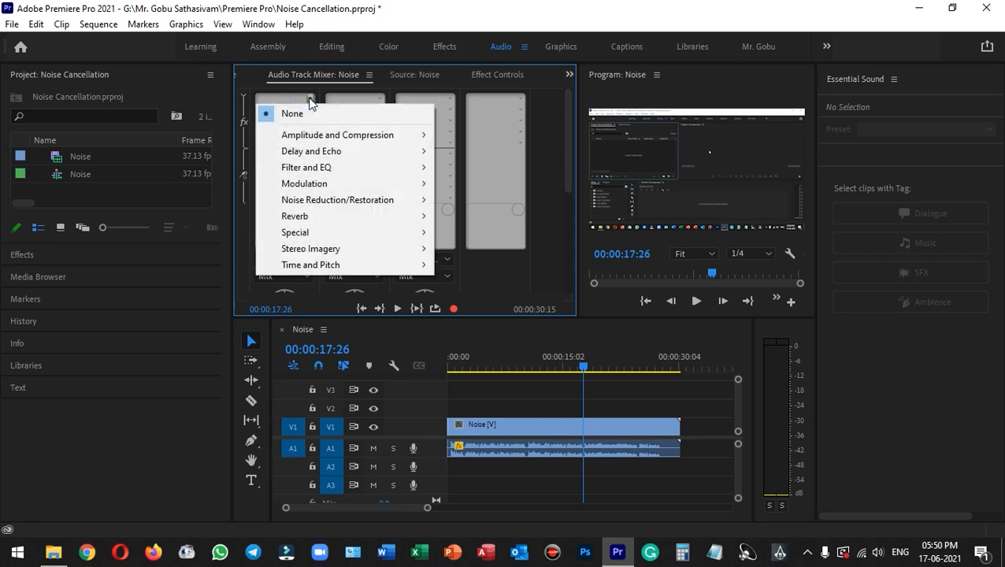
{"action": "mouse_move", "coordinate": [333, 200]}
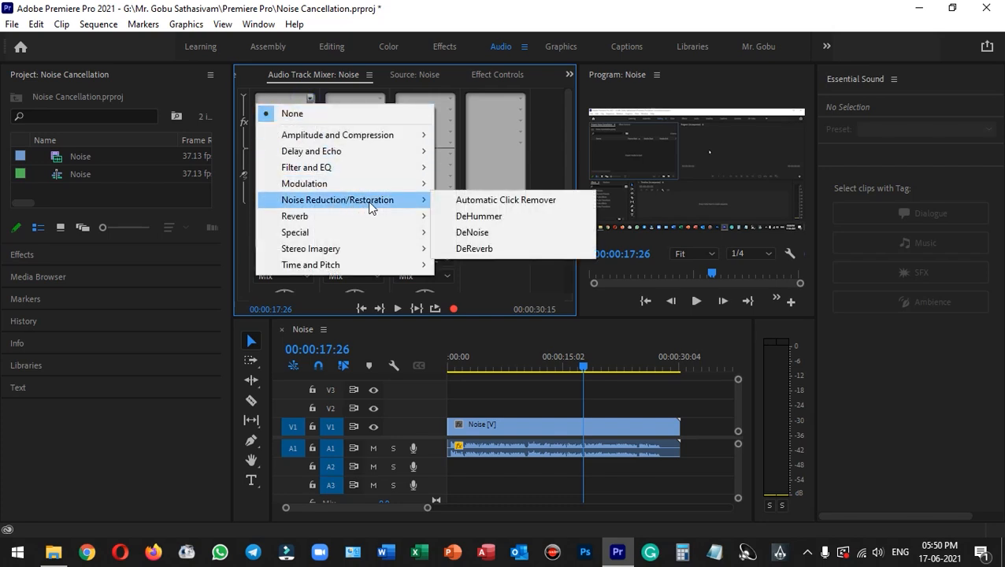
{"action": "left_click", "coordinate": [512, 233]}
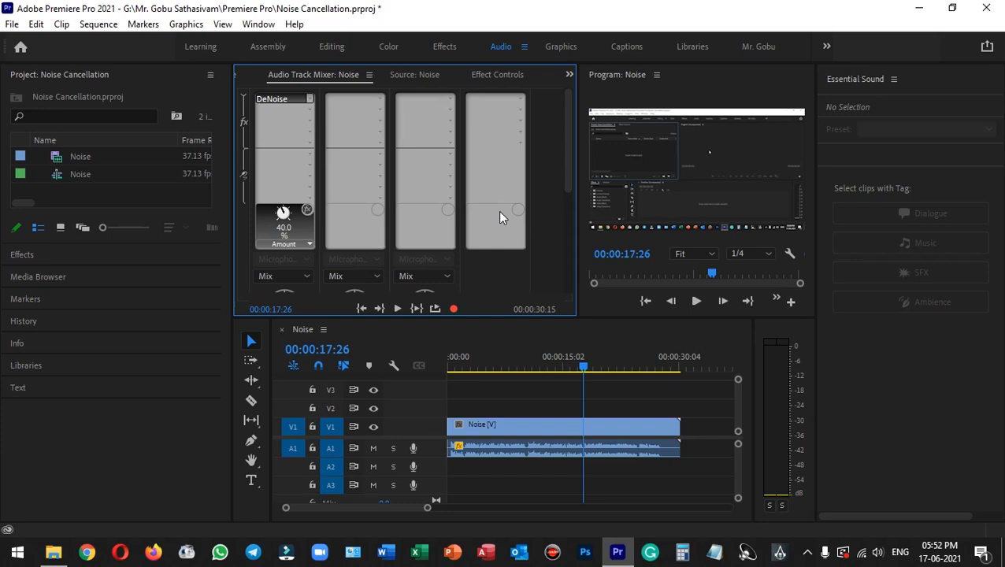
Step: Open the DeNoise effect's editor, preview the audio, set Amount to 100%, and close the editor
{"action": "double_click", "coordinate": [292, 99]}
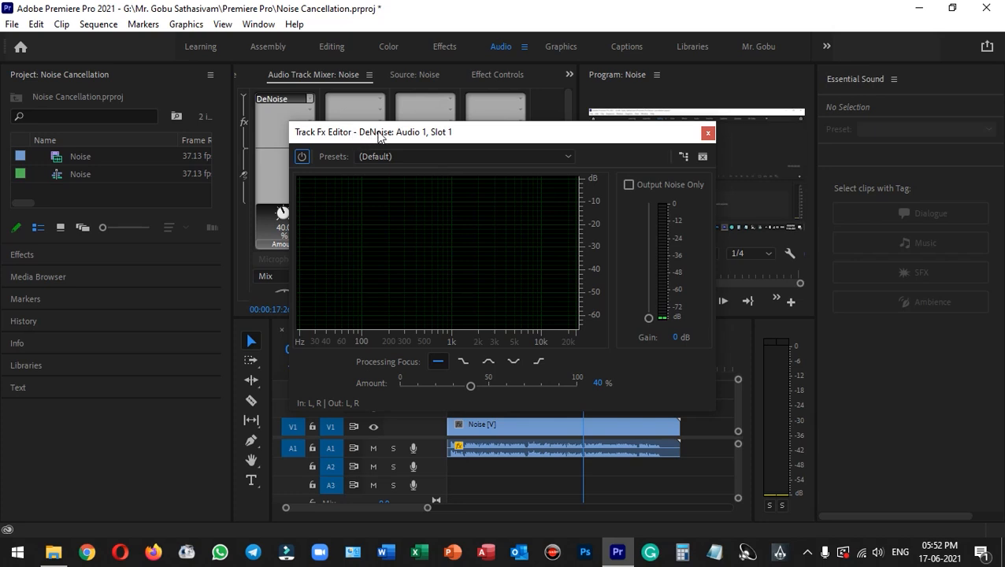
{"action": "left_click_drag", "start_coordinate": [435, 136], "coordinate": [447, 137]}
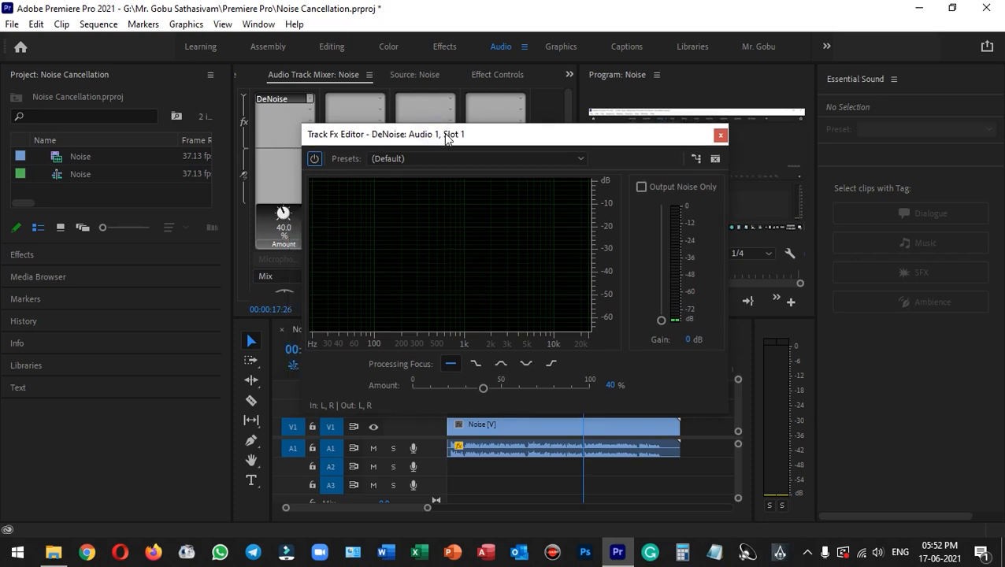
{"action": "key", "text": "space"}
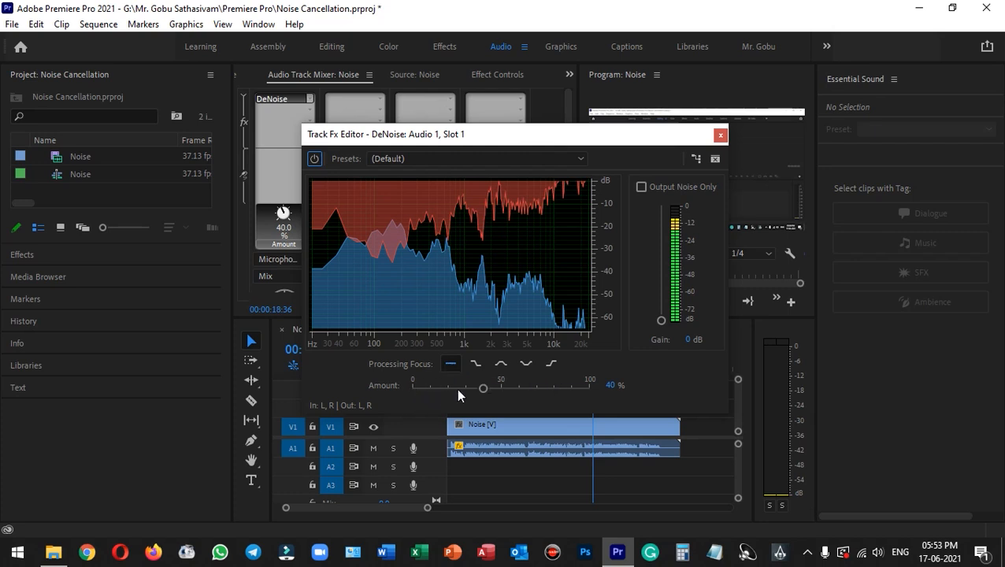
{"action": "left_click_drag", "start_coordinate": [484, 392], "coordinate": [502, 393]}
{"action": "left_click_drag", "start_coordinate": [502, 391], "coordinate": [604, 390]}
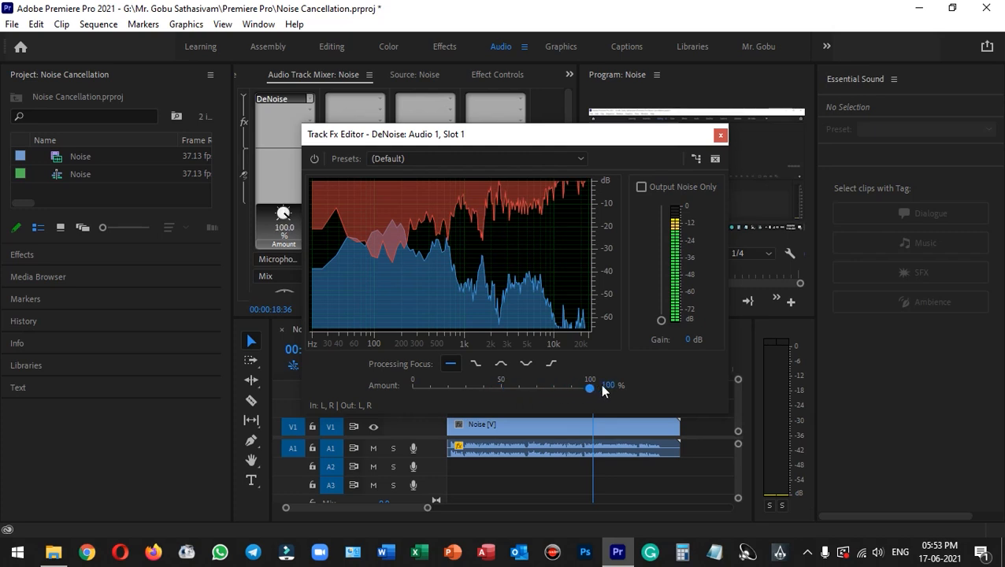
{"action": "left_click", "coordinate": [720, 138]}
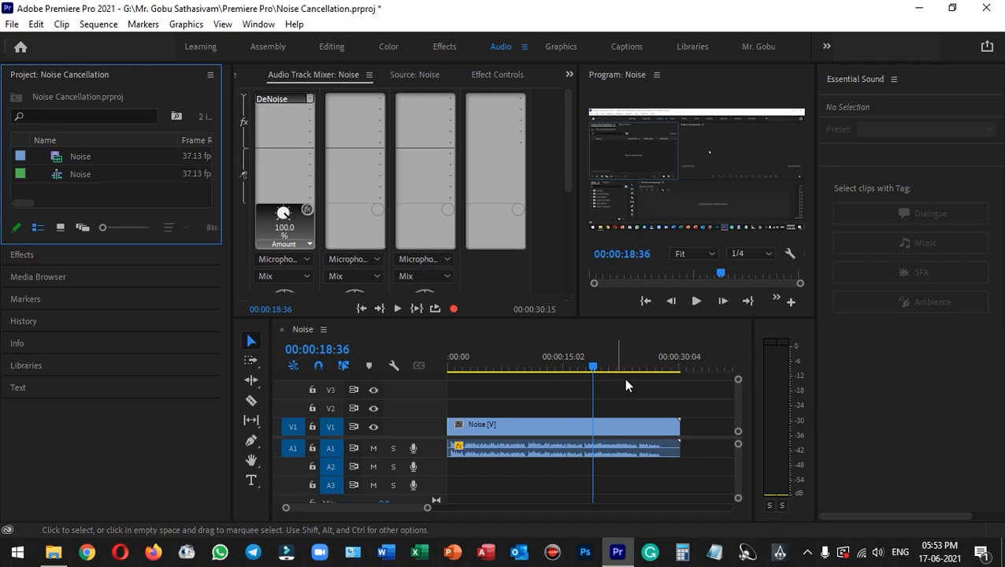
Step: Play the denoised audio mid-sequence and near the clip's end, and return the playhead to 00:00:20:17
{"action": "key", "text": "space"}
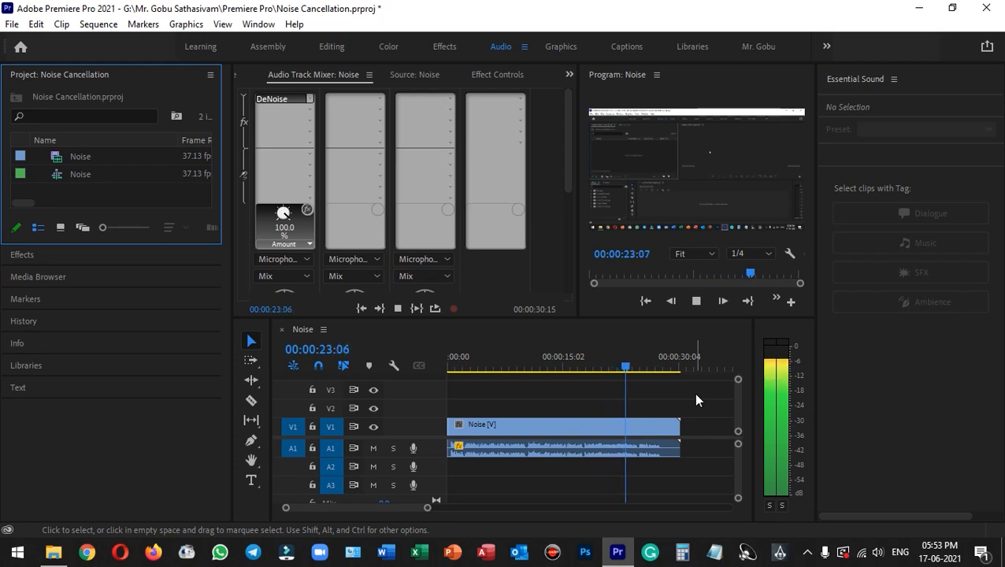
{"action": "key", "text": "space"}
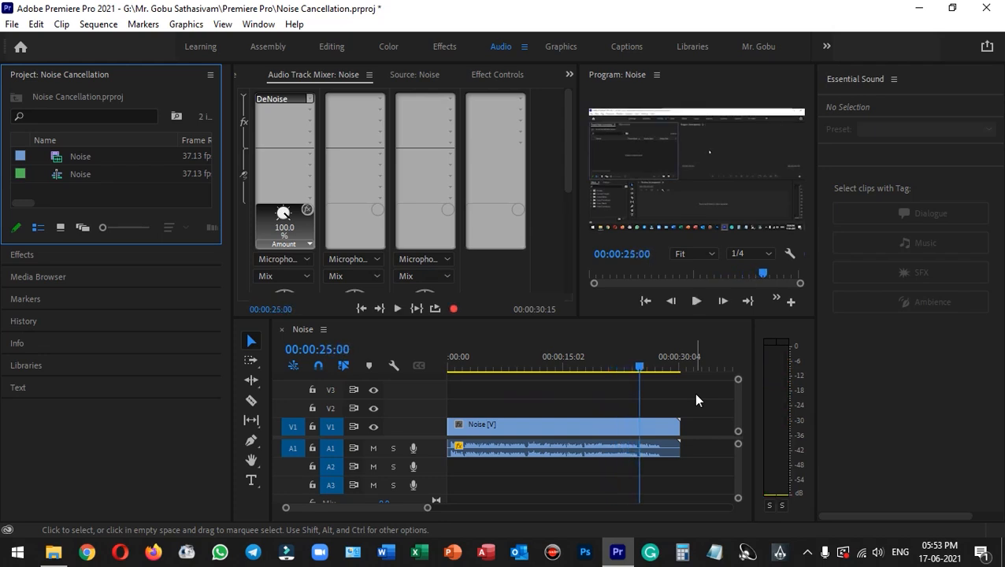
{"action": "left_click", "coordinate": [666, 367]}
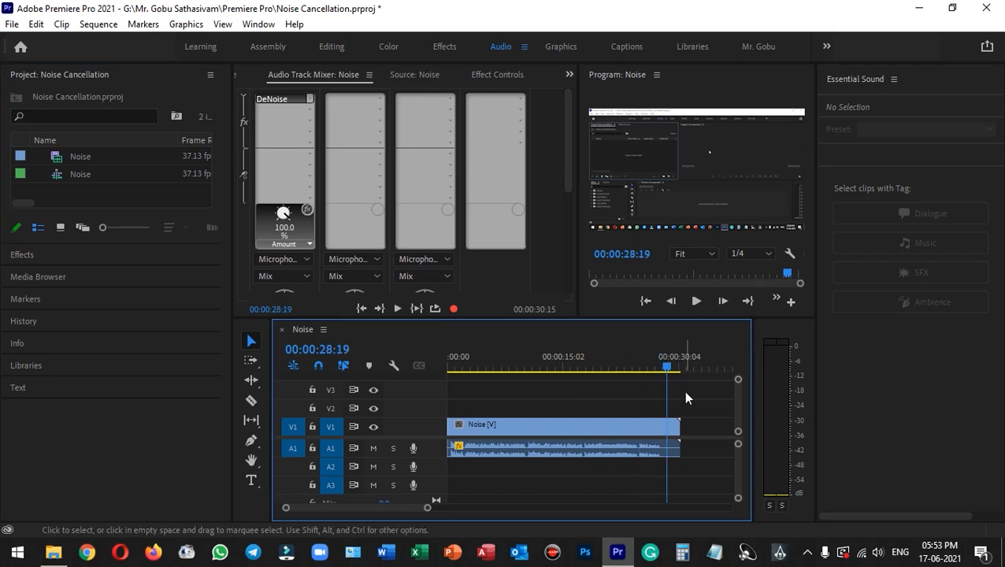
{"action": "key", "text": "space"}
{"action": "key", "text": "space"}
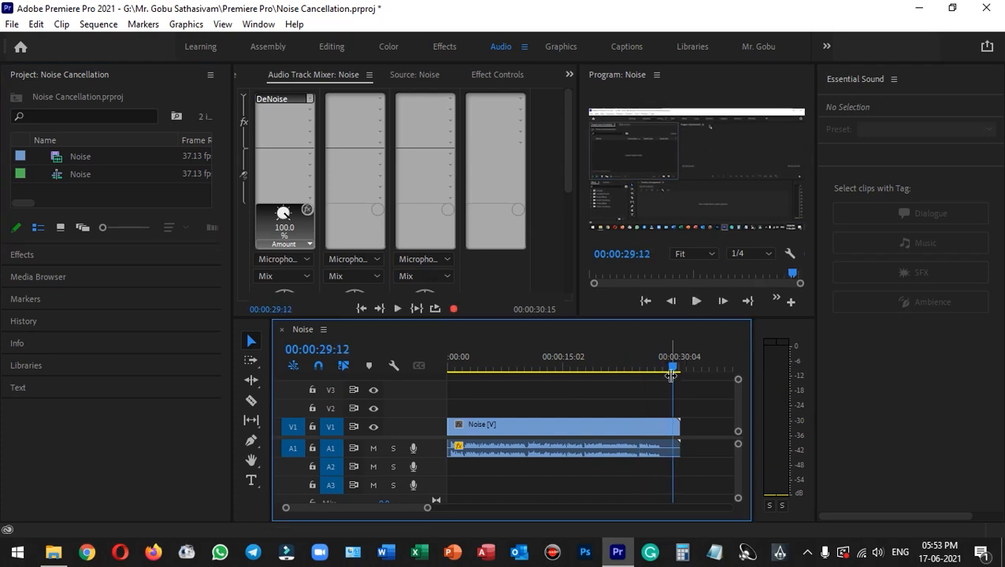
{"action": "left_click_drag", "start_coordinate": [670, 382], "coordinate": [599, 369]}
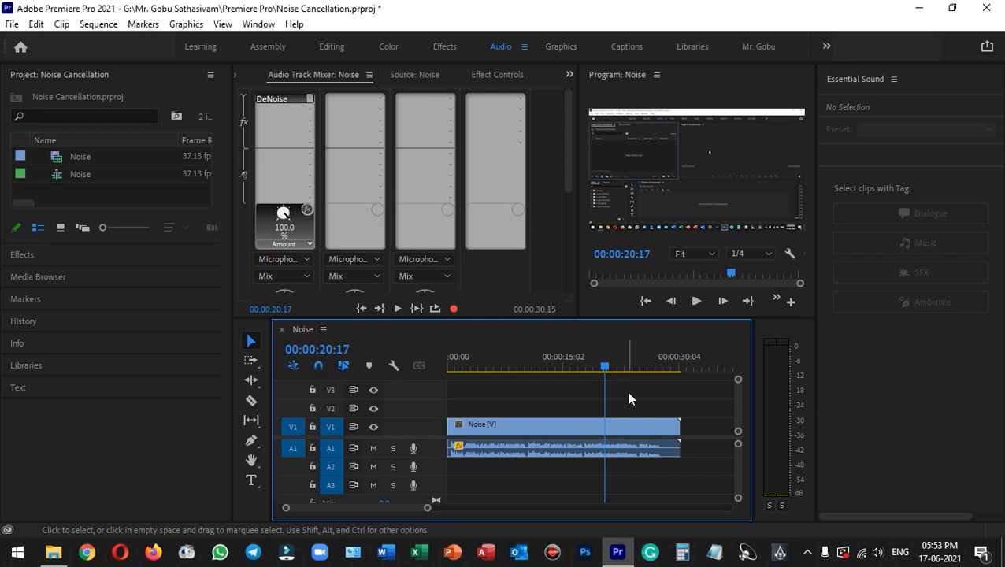
Step: Select all clips in the timeline, tag them as Dialogue in Essential Sound, and look through the dialogue options
{"action": "key", "text": "ctrl+a"}
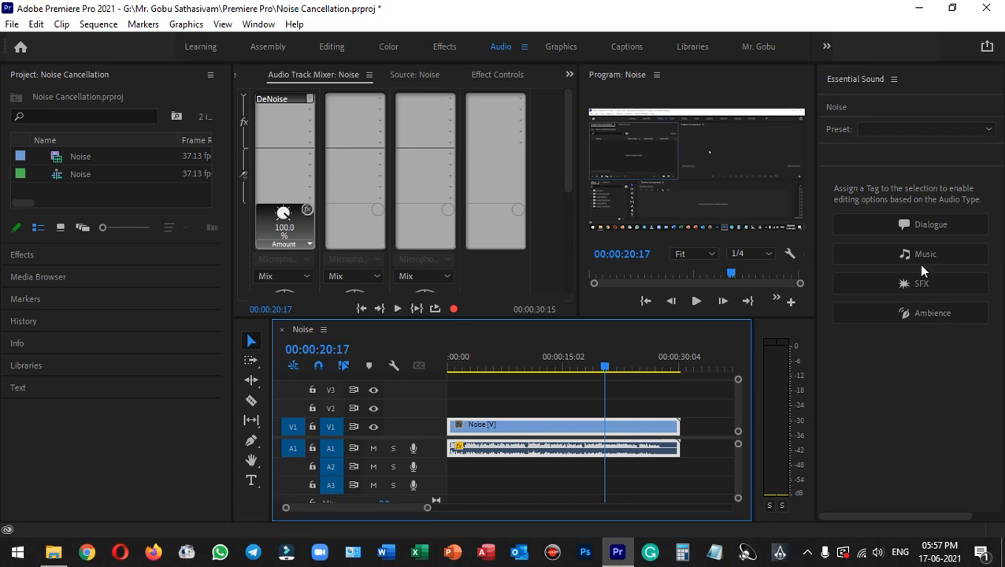
{"action": "left_click", "coordinate": [928, 224]}
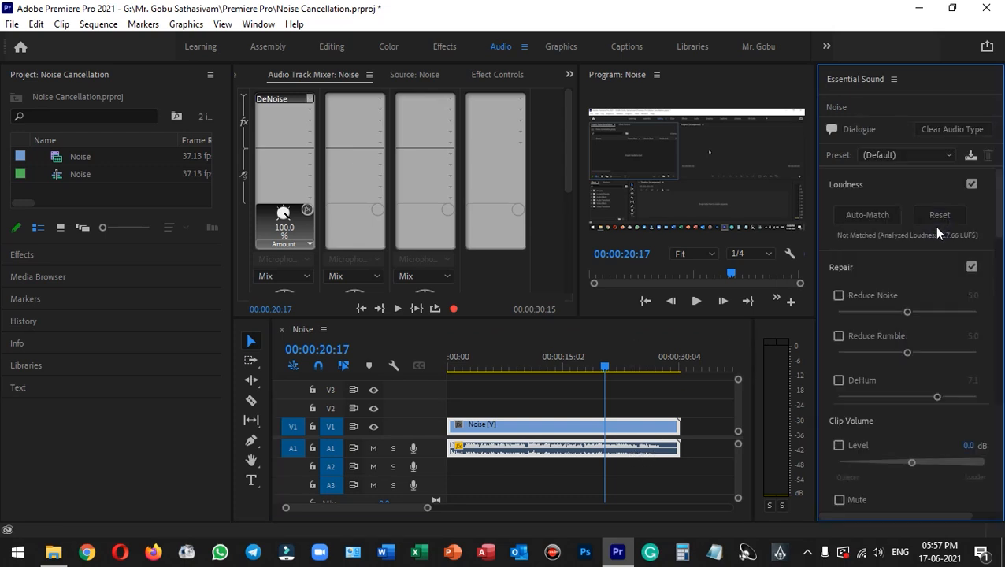
{"action": "left_click", "coordinate": [1000, 239]}
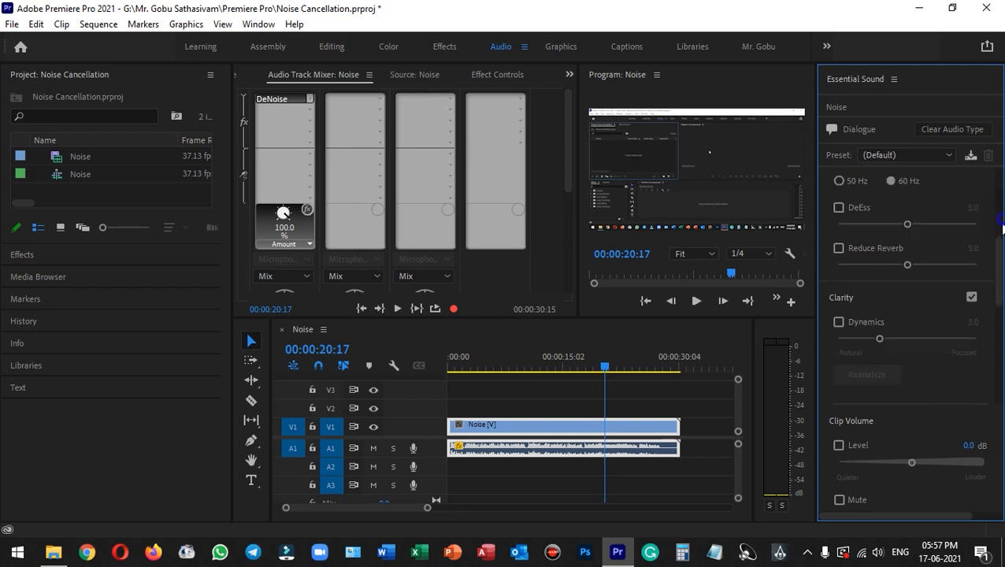
{"action": "left_click_drag", "start_coordinate": [1001, 250], "coordinate": [994, 183]}
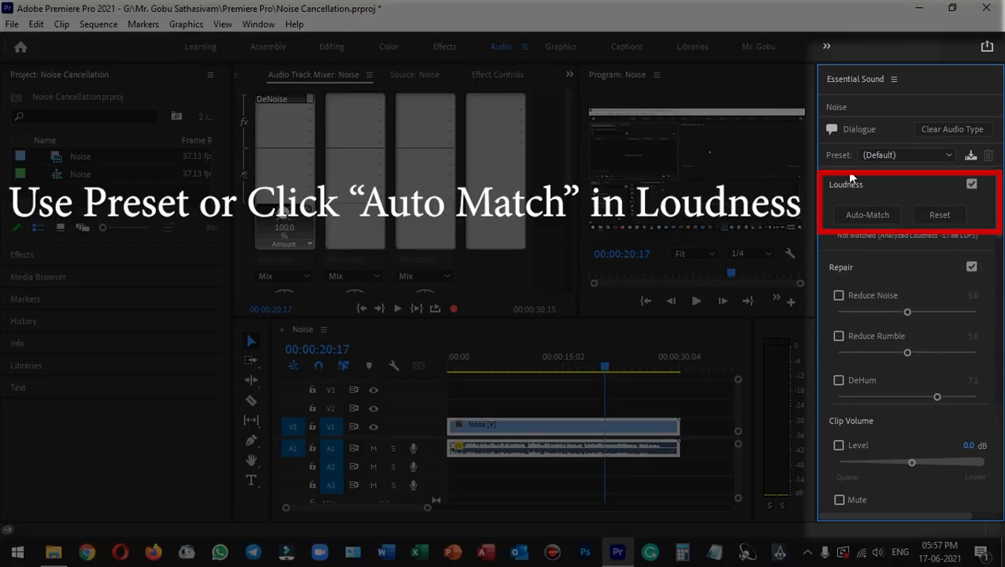
Step: Apply the Balanced Male Voice dialogue preset to the Noise clip and expand the Audio 1 track to show its waveform
{"action": "left_click", "coordinate": [937, 160]}
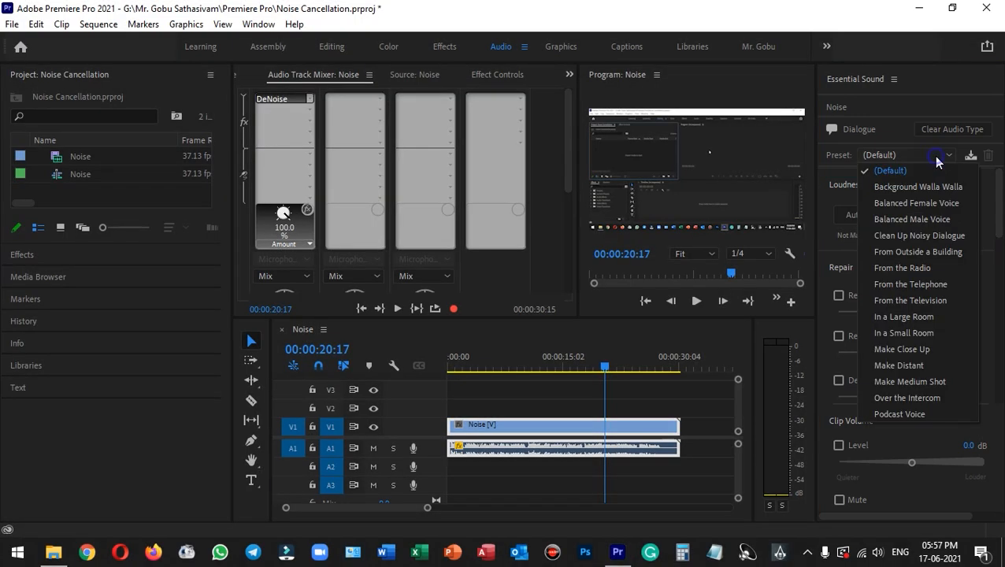
{"action": "left_click", "coordinate": [922, 219]}
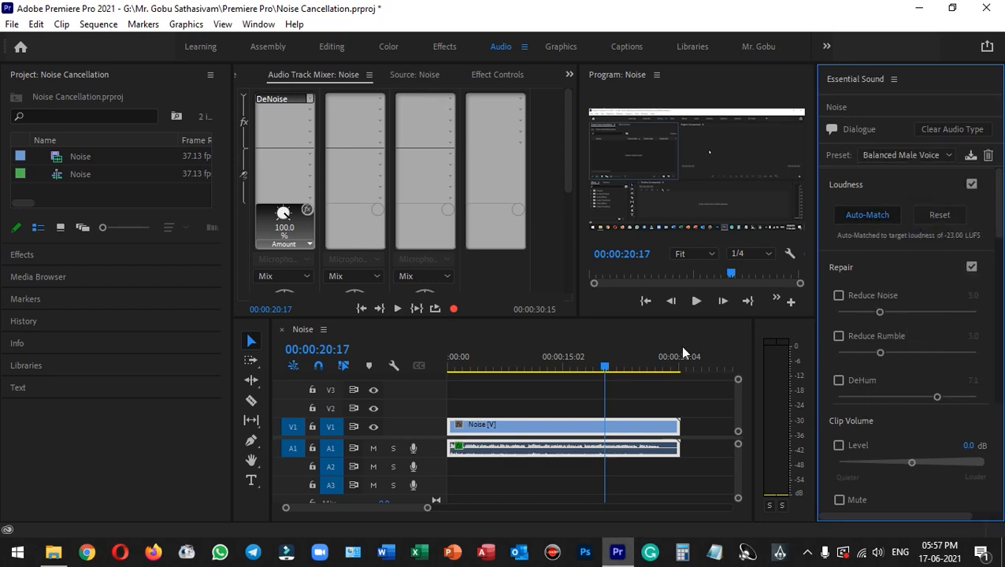
{"action": "double_click", "coordinate": [429, 453]}
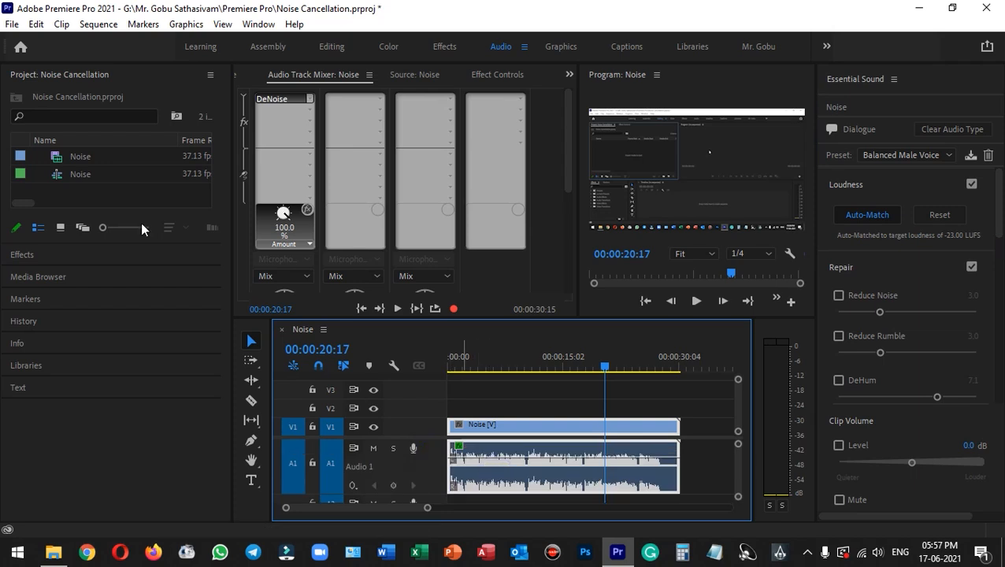
Step: Switch to the Editing workspace and show the Effect Controls of the Noise clip in the timeline
{"action": "left_click", "coordinate": [334, 47]}
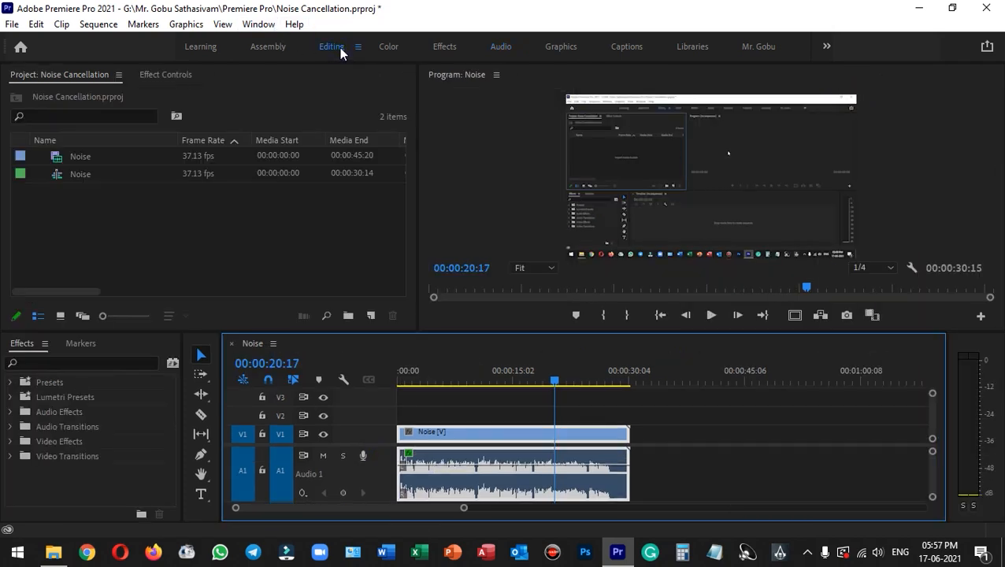
{"action": "left_click", "coordinate": [692, 473]}
{"action": "left_click", "coordinate": [567, 481]}
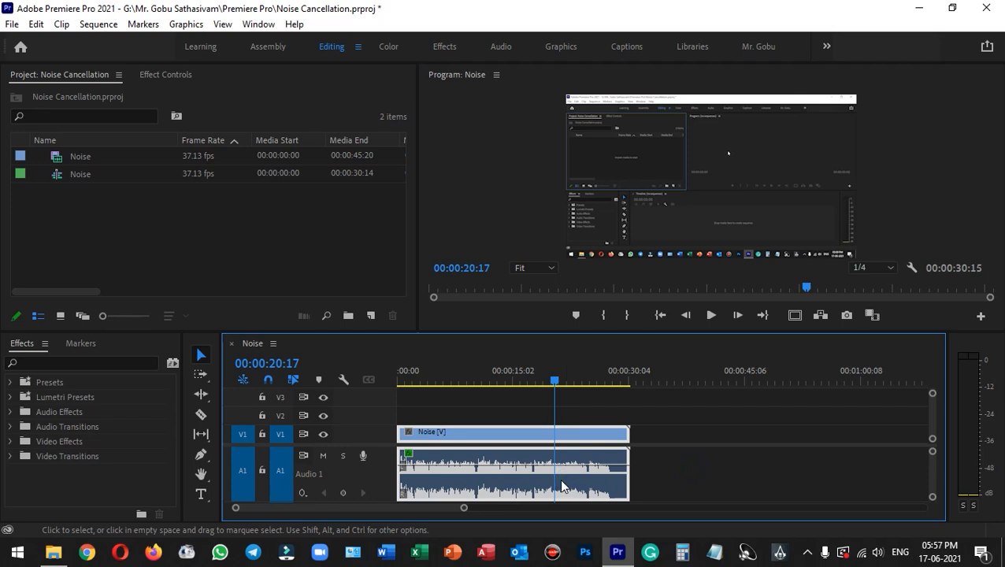
{"action": "left_click", "coordinate": [177, 75]}
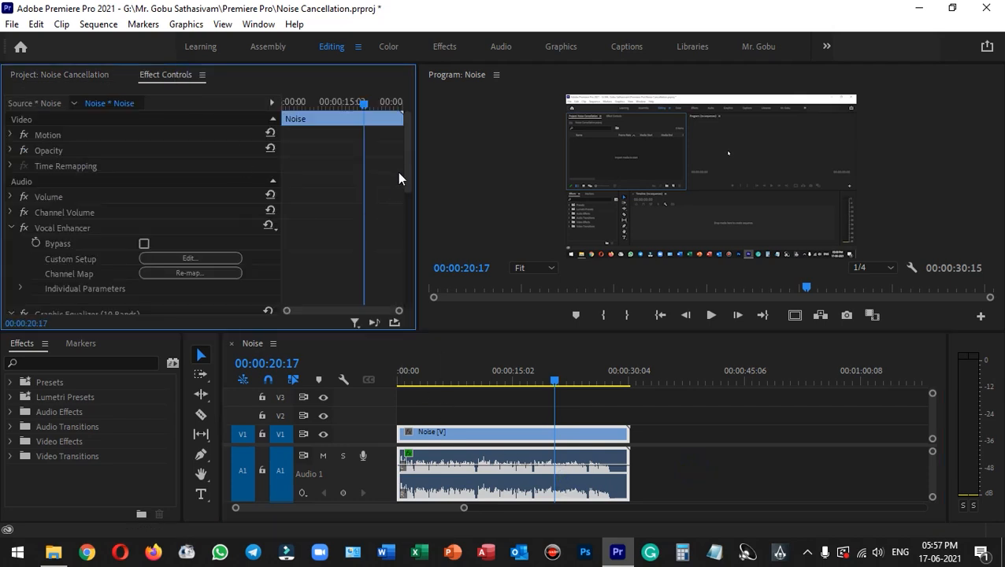
{"action": "left_click_drag", "start_coordinate": [407, 165], "coordinate": [408, 141]}
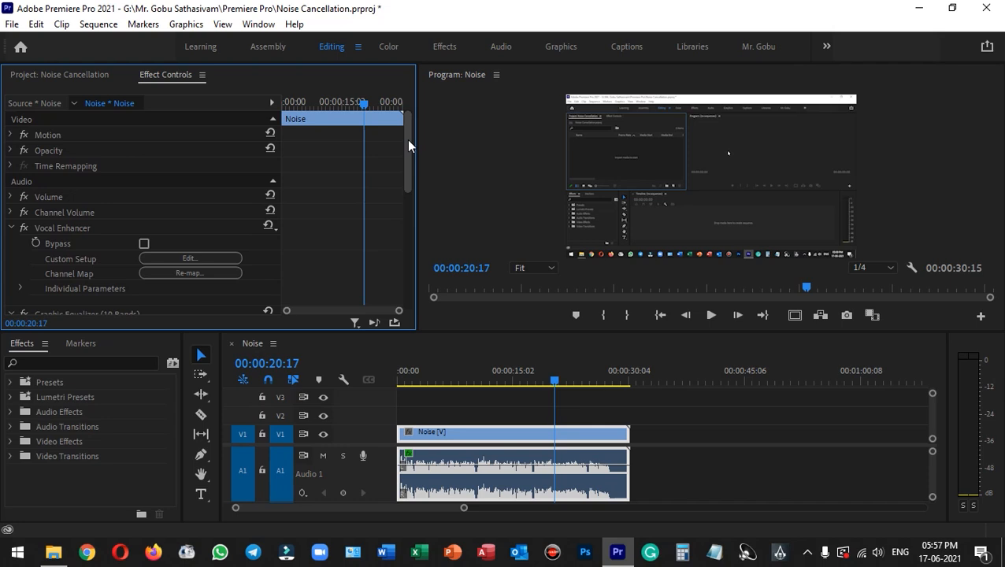
Step: Collapse the Vocal Enhancer settings, expand the clip's Volume effect, and set its Level to 5 dB
{"action": "left_click", "coordinate": [12, 229]}
{"action": "left_click", "coordinate": [11, 197]}
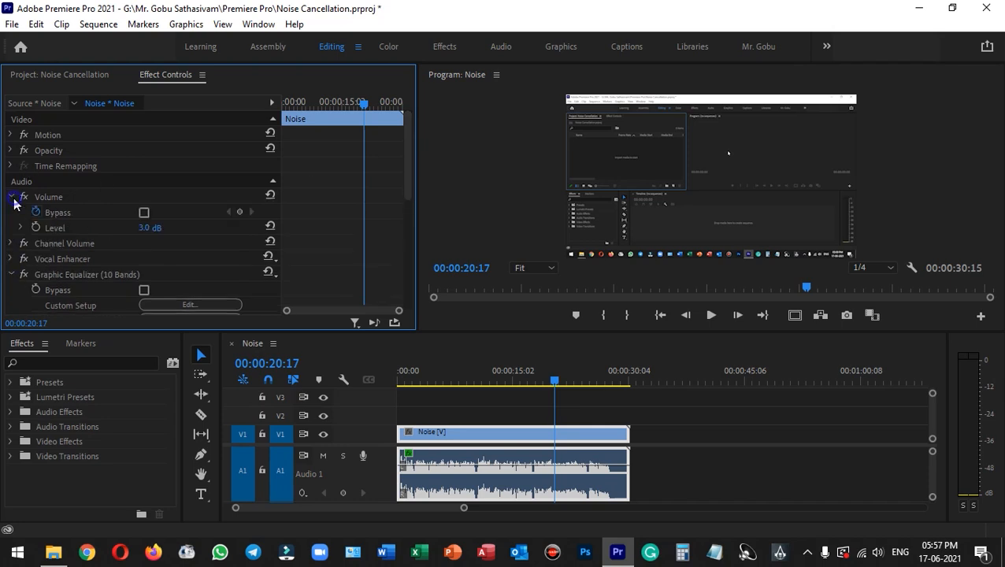
{"action": "left_click", "coordinate": [160, 226]}
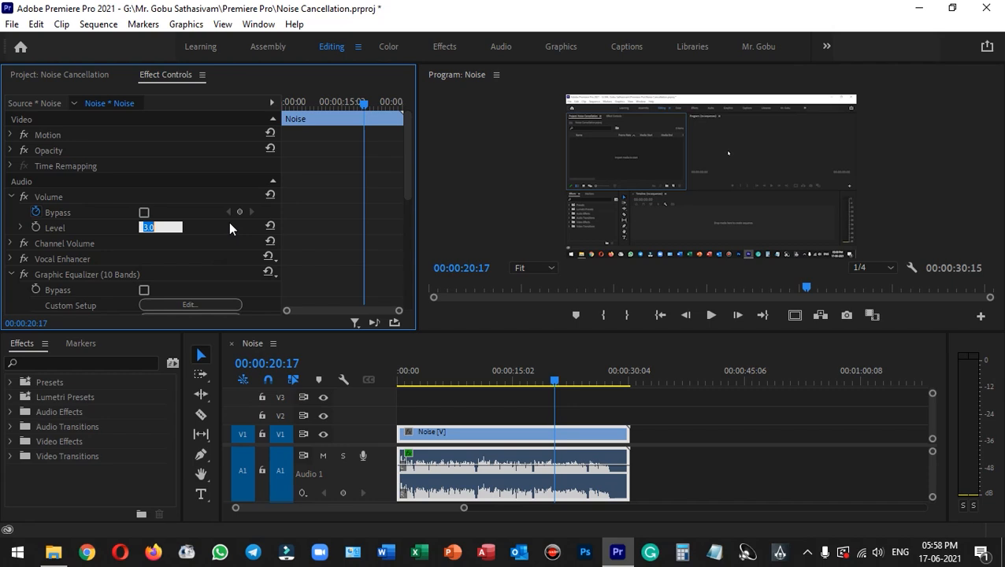
{"action": "type", "text": "5"}
{"action": "key", "text": "Return"}
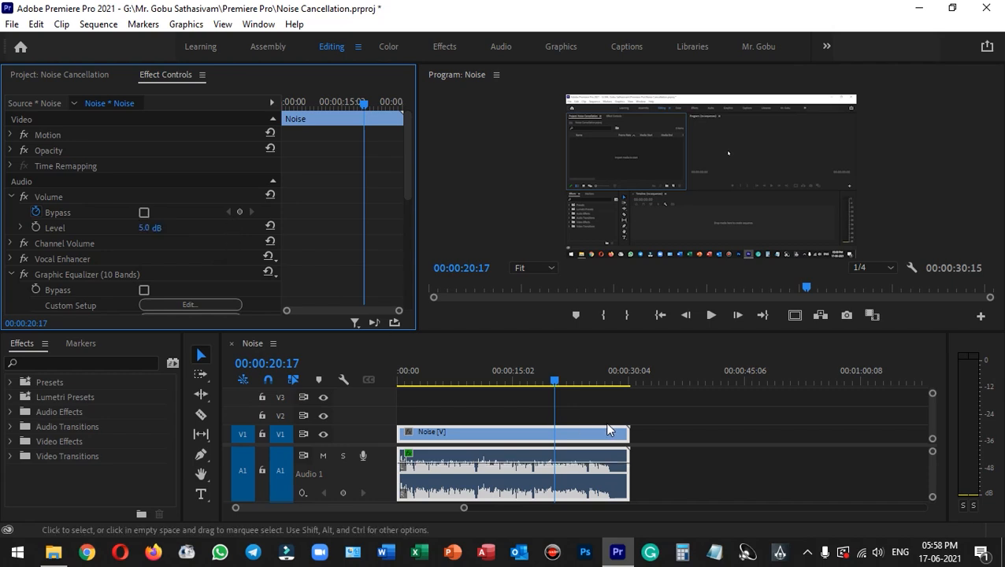
Step: Move the playhead back to 00:00:19:15 and play a few seconds of the audio from there
{"action": "left_click_drag", "start_coordinate": [555, 383], "coordinate": [547, 383]}
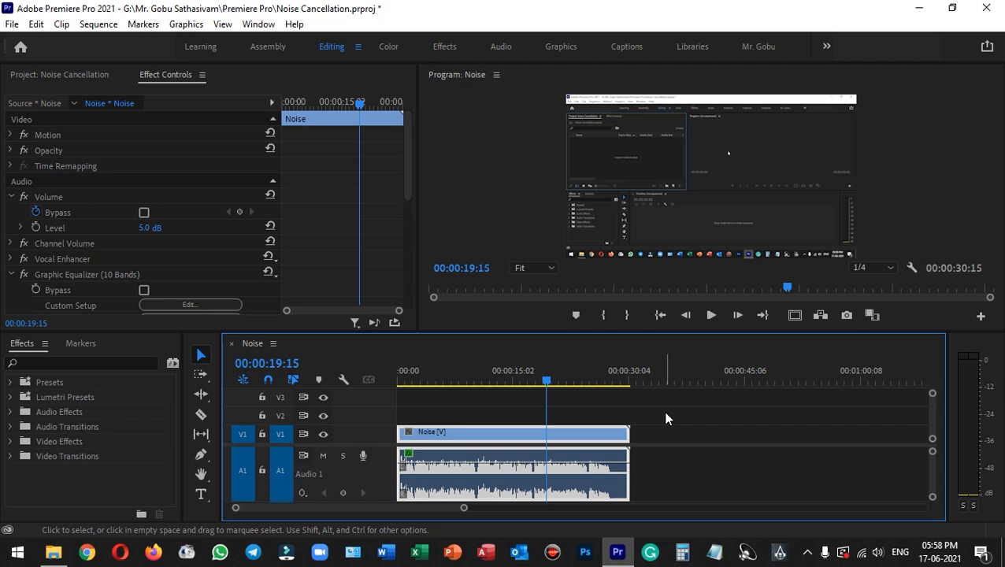
{"action": "key", "text": "space"}
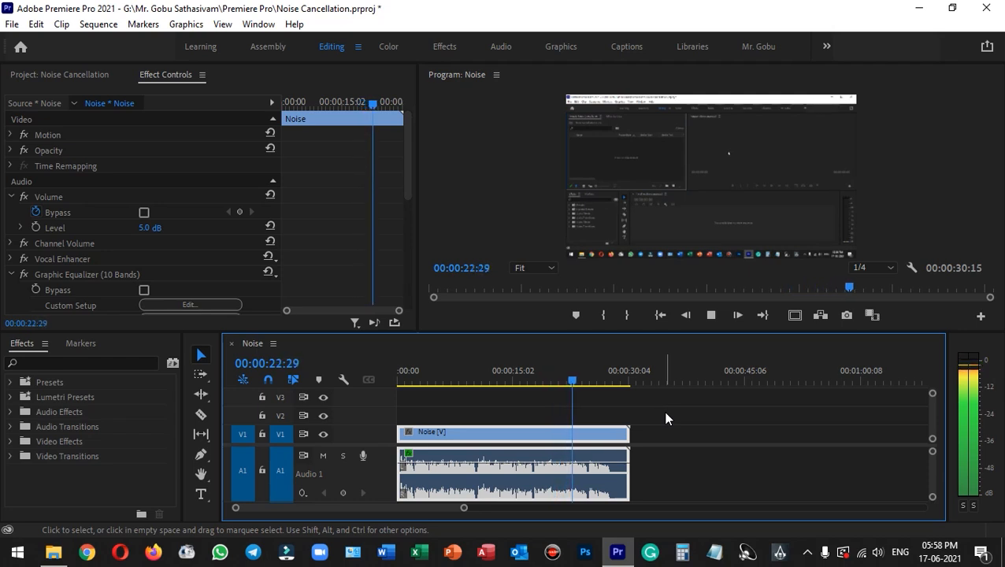
{"action": "key", "text": "space"}
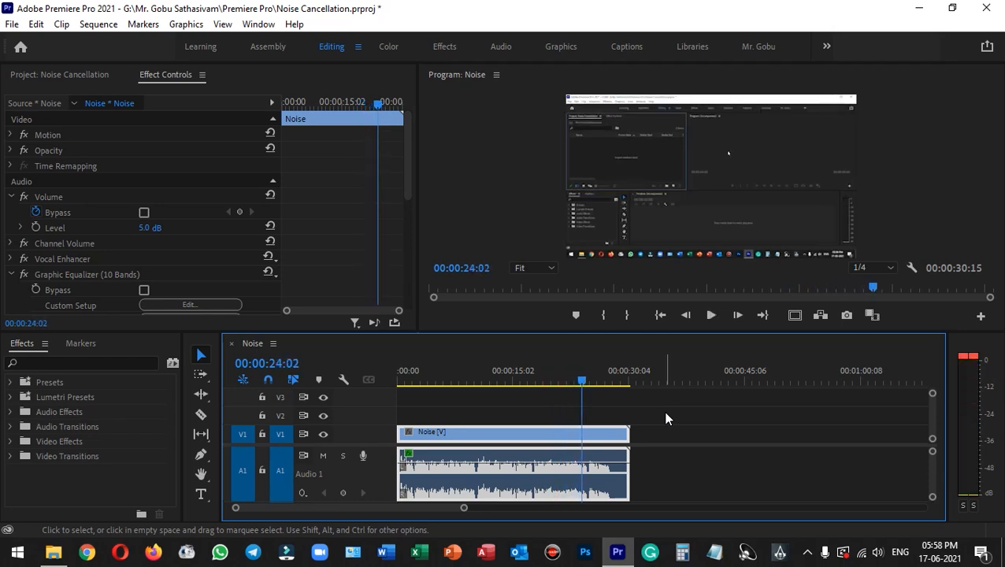